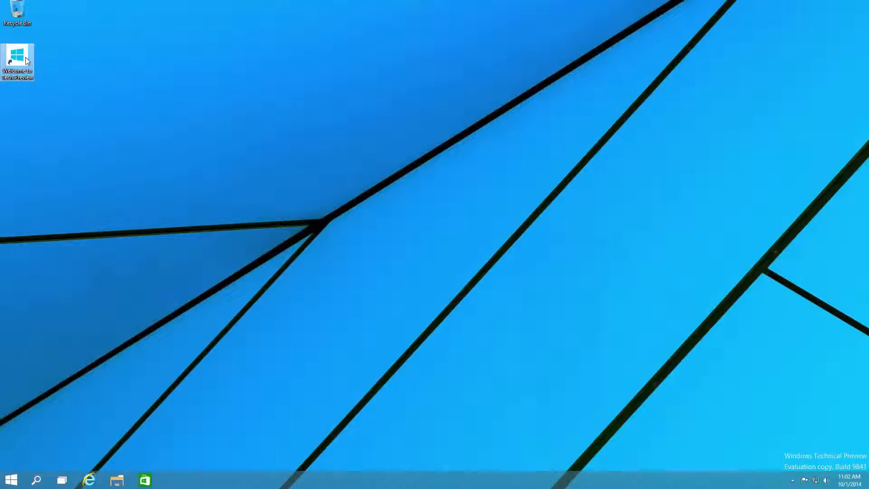
# Open the Start menu and browse the full list of installed apps, returning to the main view.
pyautogui.doubleClick(25, 57)
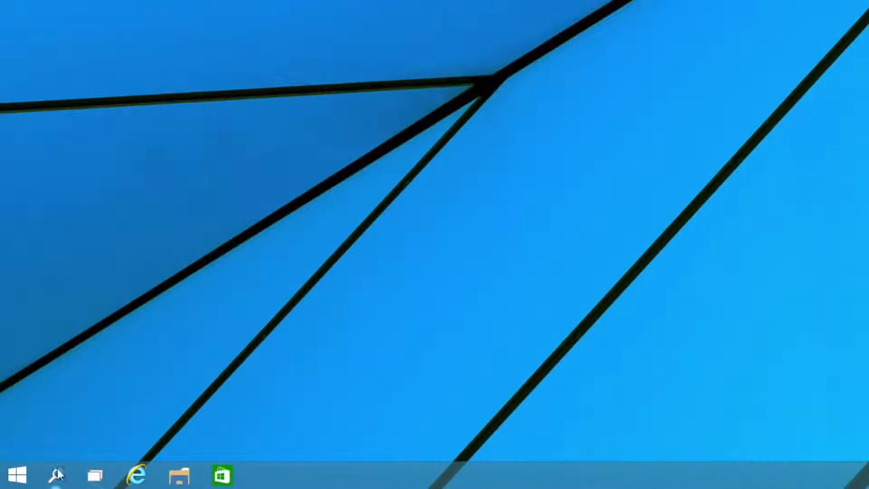
pyautogui.click(18, 482)
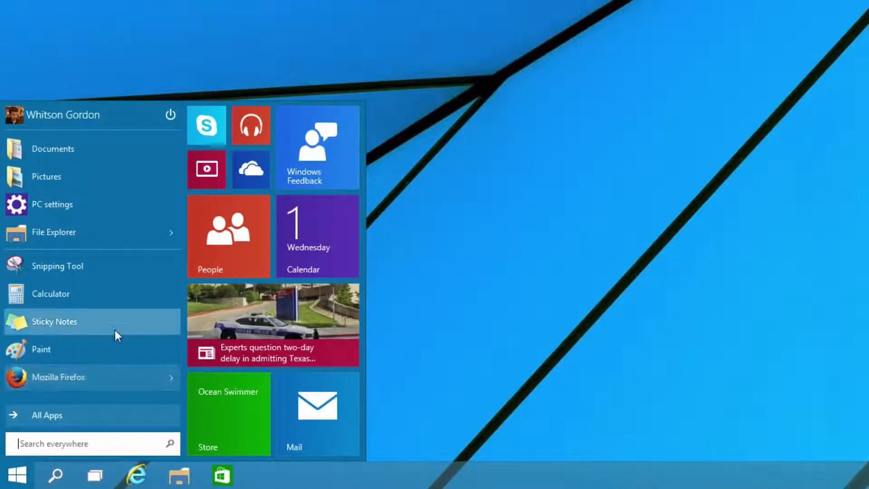
pyautogui.click(111, 419)
pyautogui.moveTo(175, 329)
pyautogui.mouseDown()
pyautogui.moveTo(171, 162)
pyautogui.moveTo(169, 337)
pyautogui.mouseUp()
pyautogui.click(110, 414)
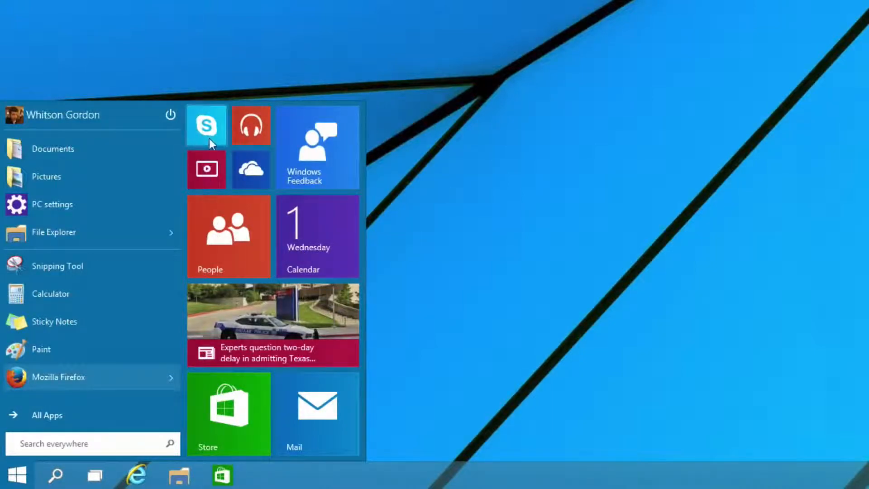
# Unpin the OneDrive tile from the Start menu, and stretch the menu taller and back to its original height.
pyautogui.moveTo(253, 163)
pyautogui.mouseDown()
pyautogui.moveTo(220, 126)
pyautogui.moveTo(255, 165)
pyautogui.mouseUp()
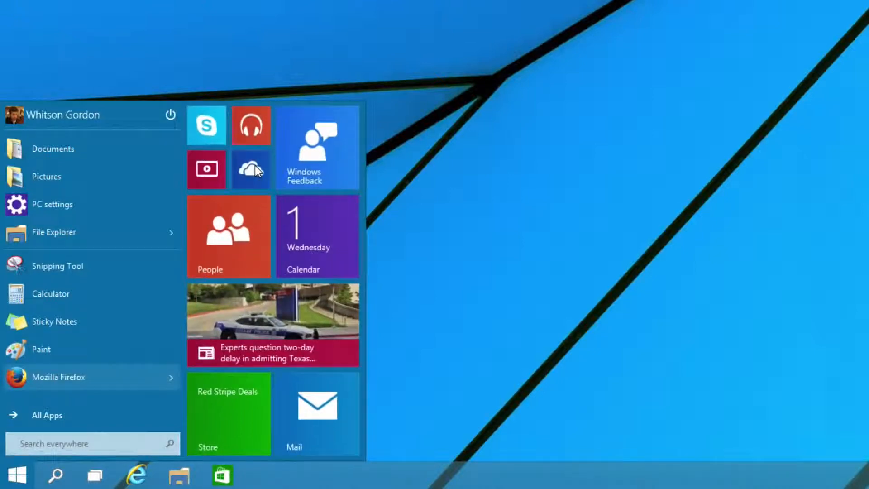
pyautogui.rightClick(253, 168)
pyautogui.click(267, 179)
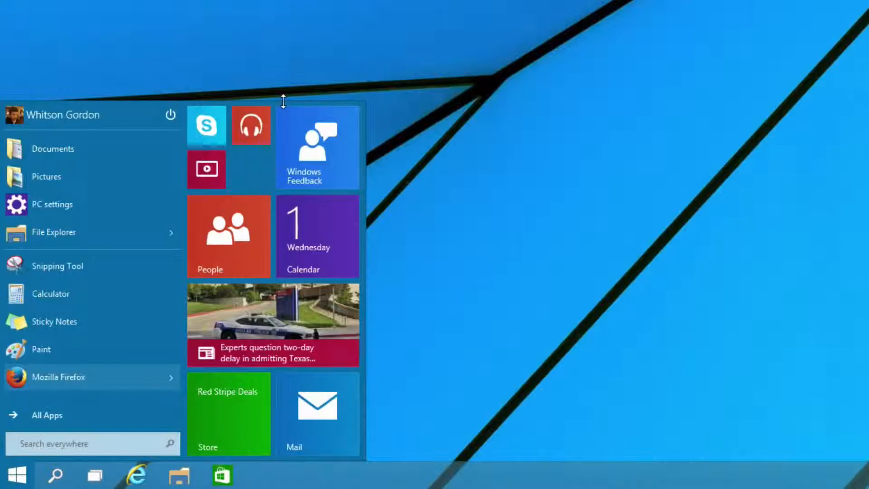
pyautogui.moveTo(284, 101); pyautogui.dragTo(285, 11)
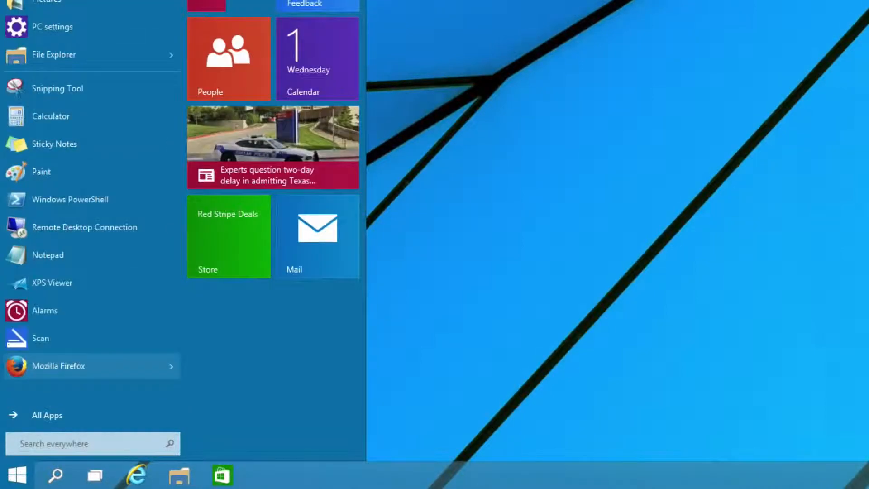
pyautogui.moveTo(285, 11); pyautogui.dragTo(275, 121)
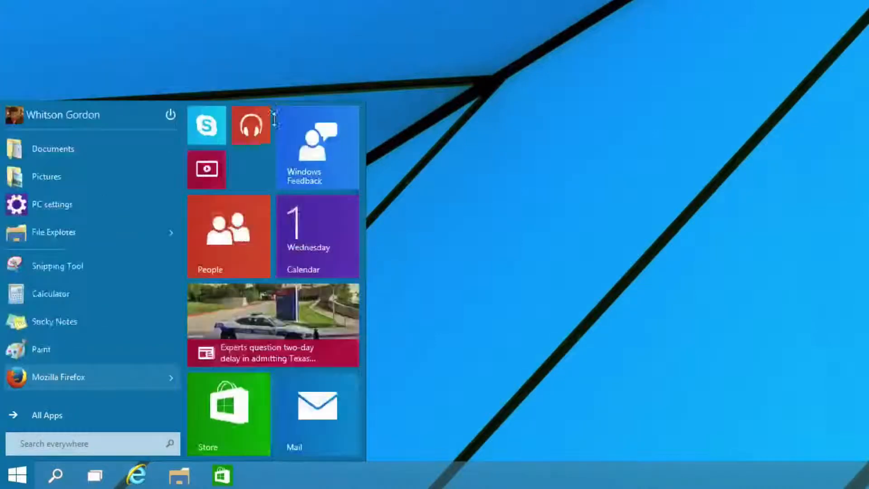
# Pin the PC settings and Netflix apps to the Start menu as tiles, and close the menu.
pyautogui.rightClick(60, 211)
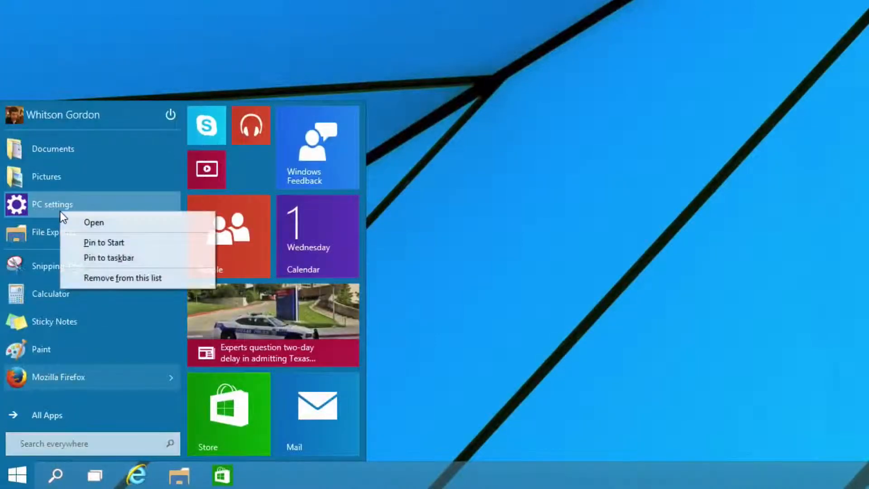
pyautogui.click(140, 248)
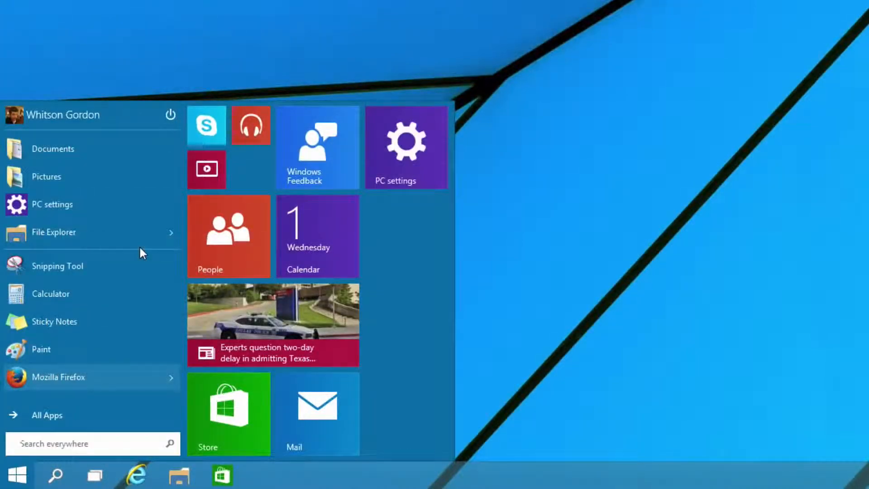
pyautogui.click(66, 413)
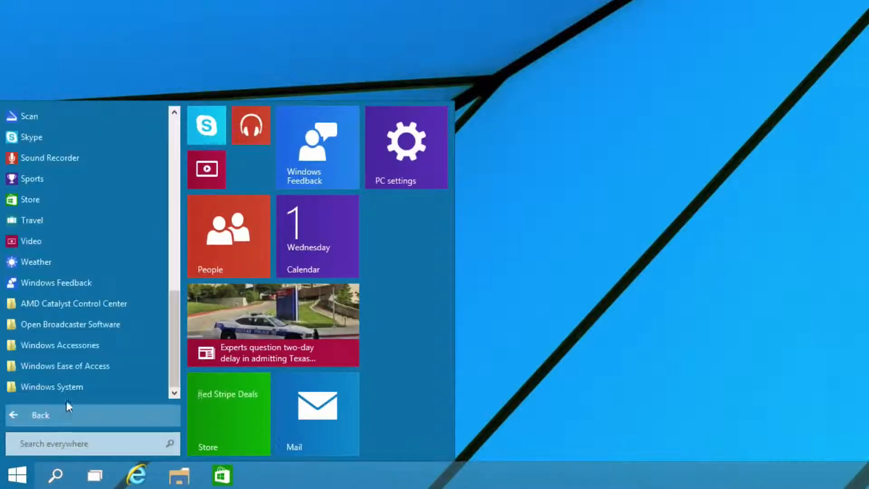
pyautogui.scroll(4, 104, 262)
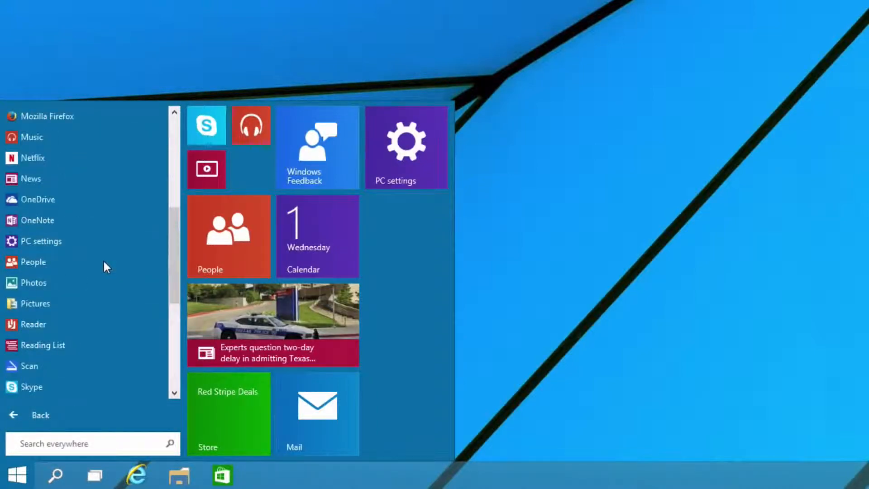
pyautogui.scroll(1, 104, 260)
pyautogui.rightClick(54, 222)
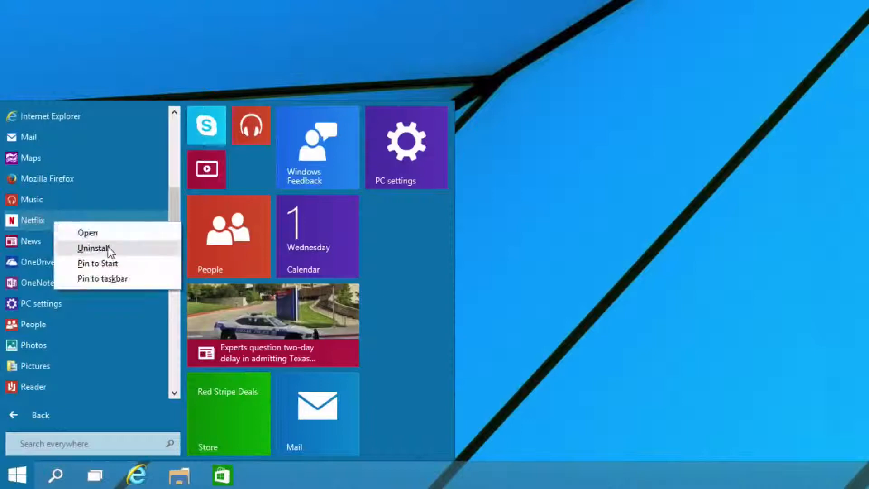
pyautogui.click(111, 262)
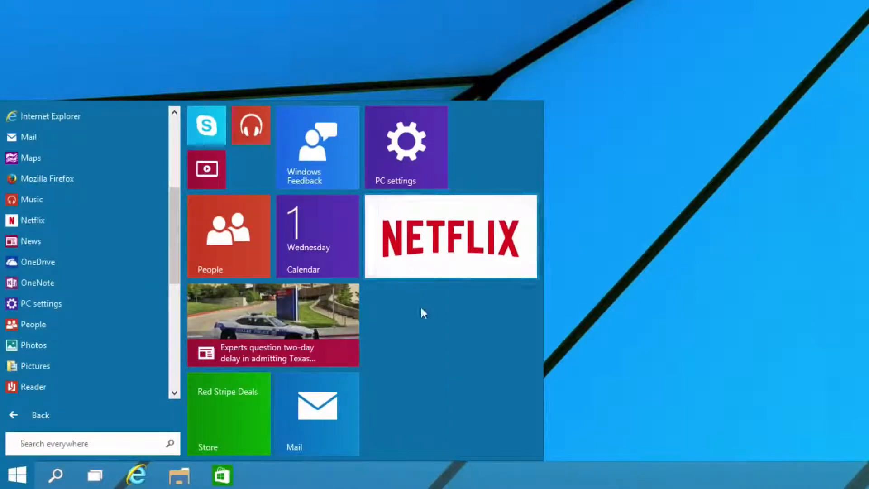
pyautogui.moveTo(174, 249); pyautogui.dragTo(174, 166)
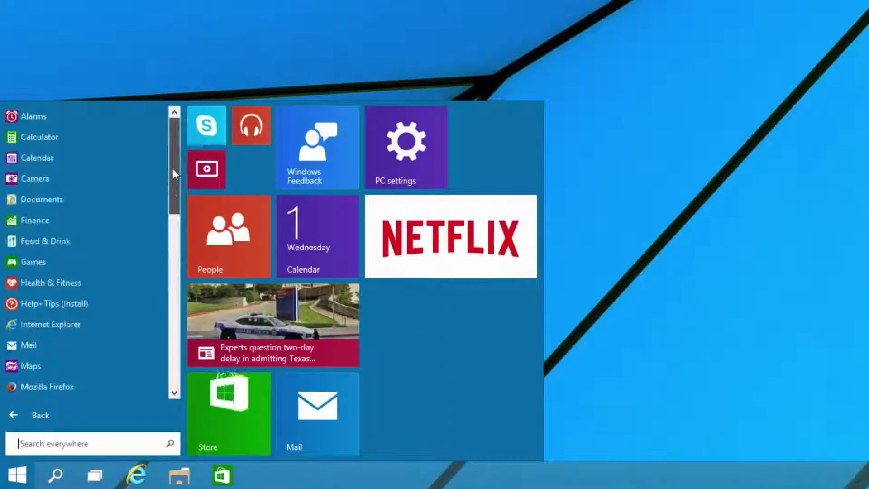
pyautogui.click(95, 413)
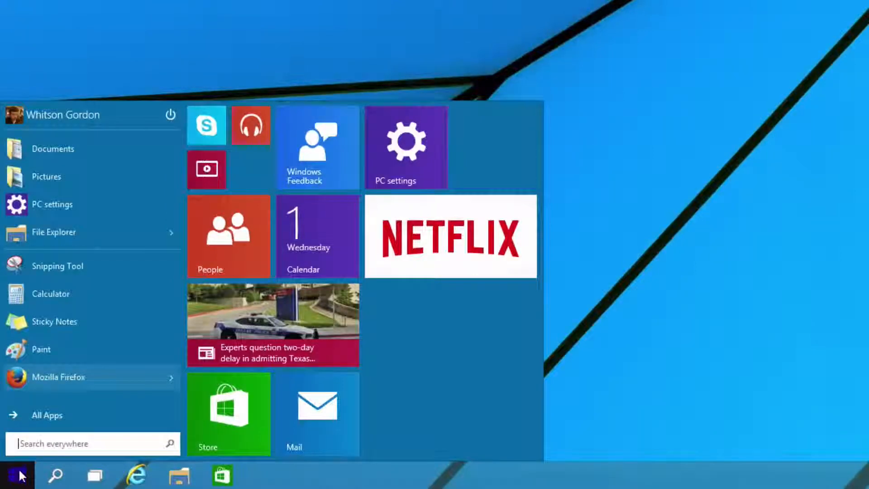
pyautogui.click(16, 473)
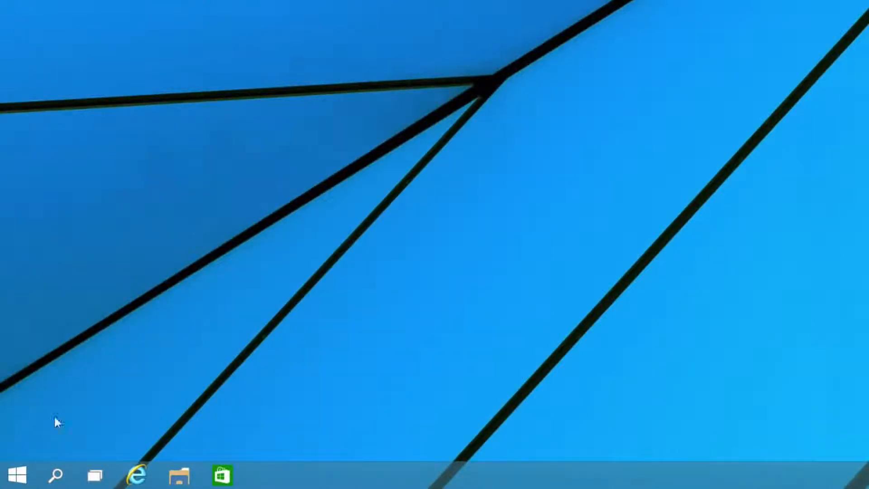
# Search for "netflix" from the Start menu and go through the suggestions as far as "netflix free trial".
pyautogui.click(15, 483)
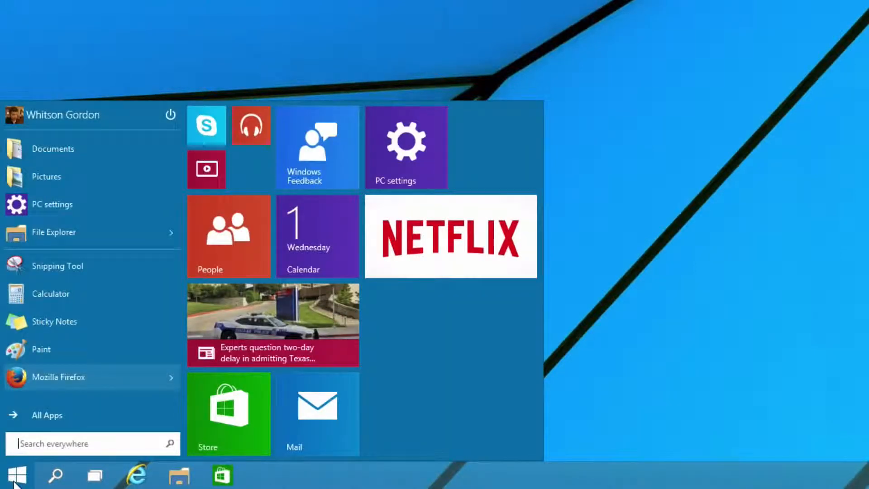
pyautogui.write('netflix')
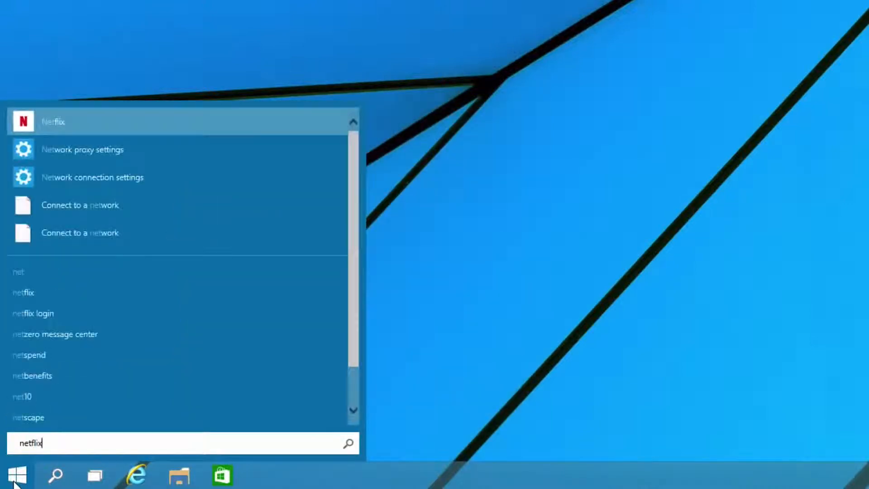
pyautogui.press('Down')
pyautogui.press('Down')
pyautogui.press('Down')
pyautogui.press('Down')
pyautogui.press('Down')
pyautogui.press('Down')
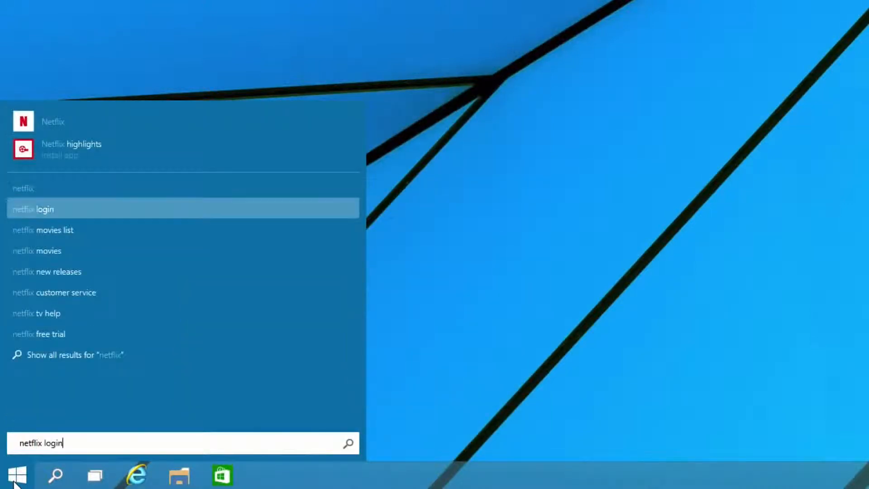
pyautogui.press('Down')
pyautogui.press('Down')
pyautogui.press('Down')
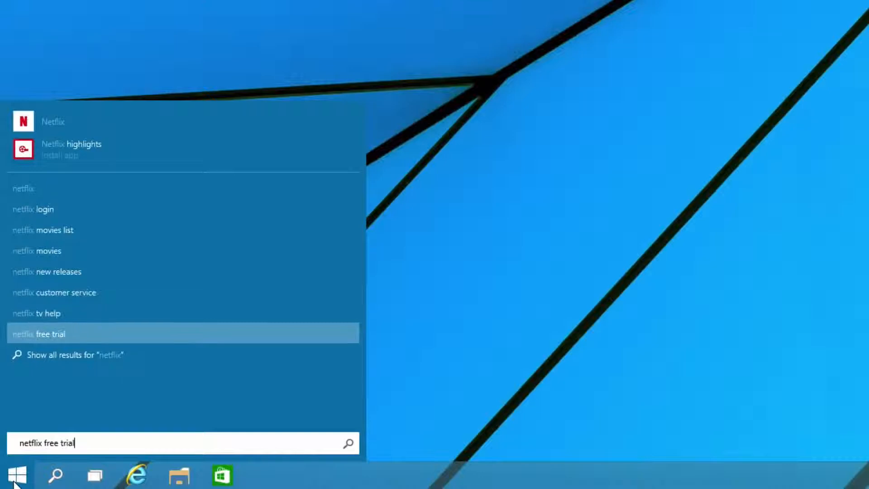
# Replace the search term with "lifehacker" and open the "Lifehacker - Tips and downloads for getting things done" site result.
pyautogui.press('BackSpace')
pyautogui.press('BackSpace')
pyautogui.press('BackSpace')
pyautogui.press('BackSpace')
pyautogui.press('BackSpace')
pyautogui.press('BackSpace')
pyautogui.press('BackSpace')
pyautogui.press('BackSpace')
pyautogui.press('BackSpace')
pyautogui.press('BackSpace')
pyautogui.press('BackSpace')
pyautogui.press('BackSpace')
pyautogui.press('BackSpace')
pyautogui.press('BackSpace')
pyautogui.press('BackSpace')
pyautogui.press('BackSpace')
pyautogui.press('BackSpace')
pyautogui.press('BackSpace')
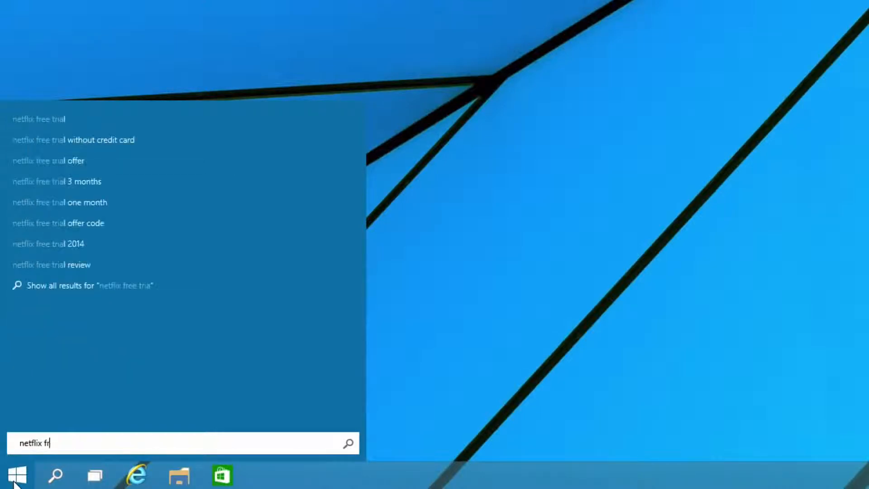
pyautogui.write('lifehacker')
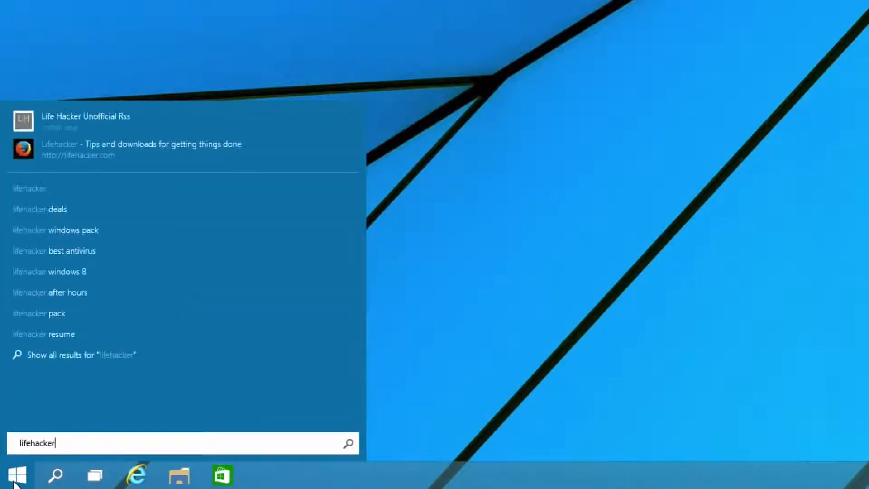
pyautogui.press('Down')
pyautogui.press('Down')
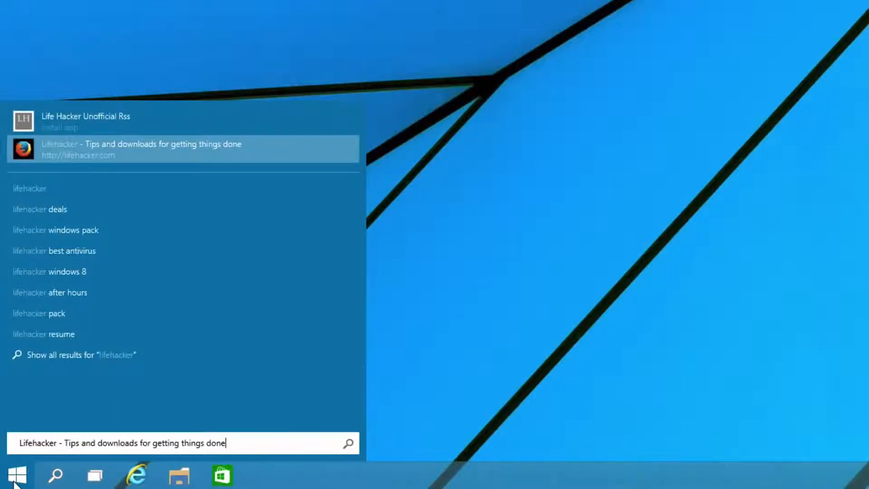
pyautogui.press('Return')
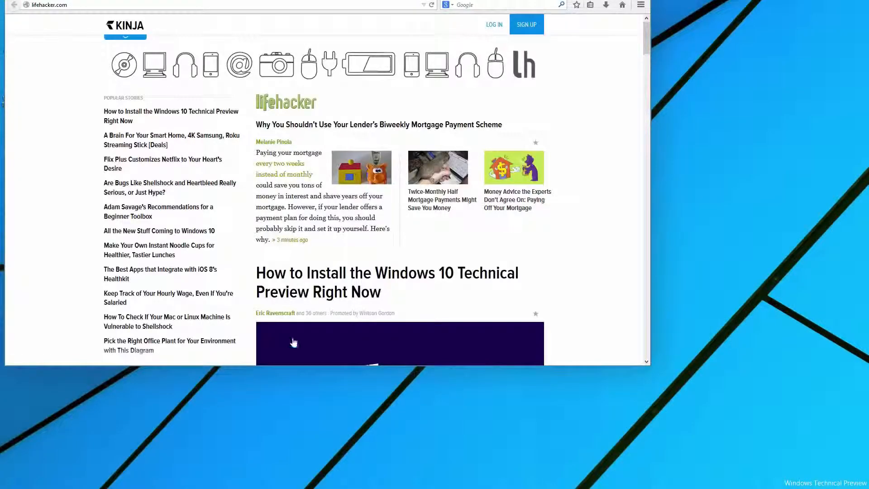
# Make the Firefox window showing the Lifehacker page narrower, adjusting both of its side edges.
pyautogui.moveTo(653, 366); pyautogui.dragTo(503, 366)
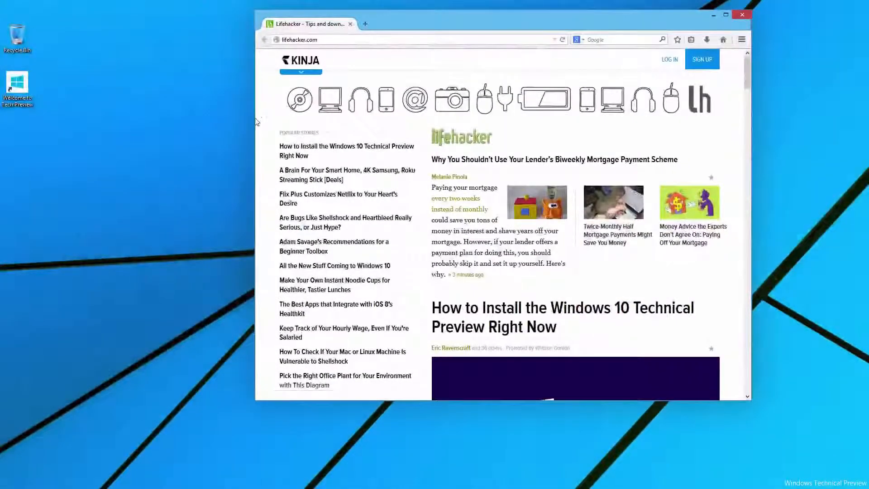
pyautogui.moveTo(254, 226); pyautogui.dragTo(259, 226)
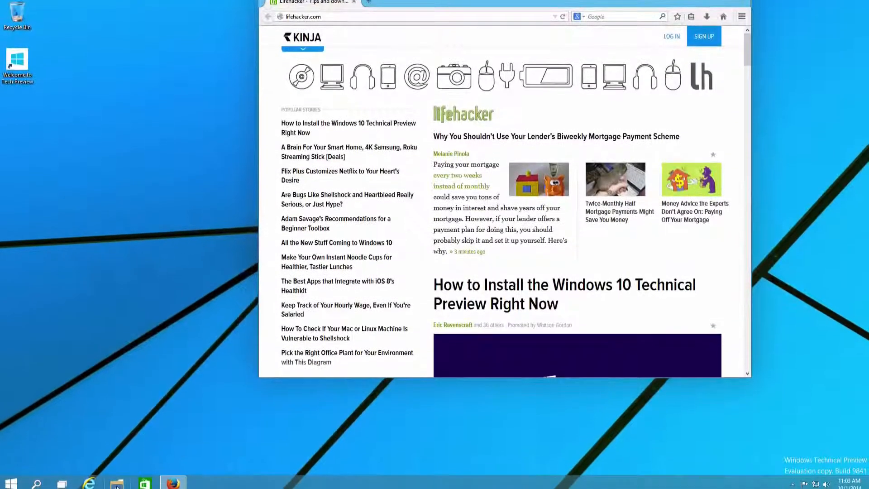
# Open File Explorer over the browser and go to This PC, expanding its ribbon briefly and collapsing it again.
pyautogui.click(117, 482)
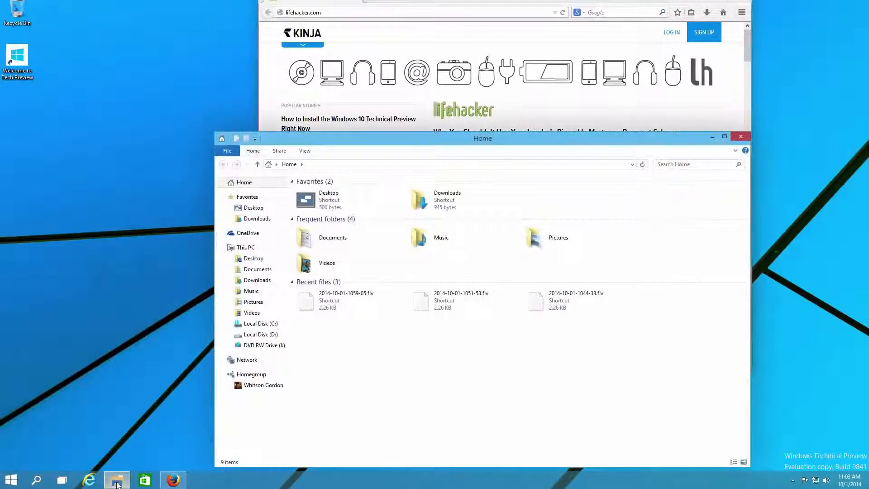
pyautogui.moveTo(538, 140); pyautogui.dragTo(426, 110)
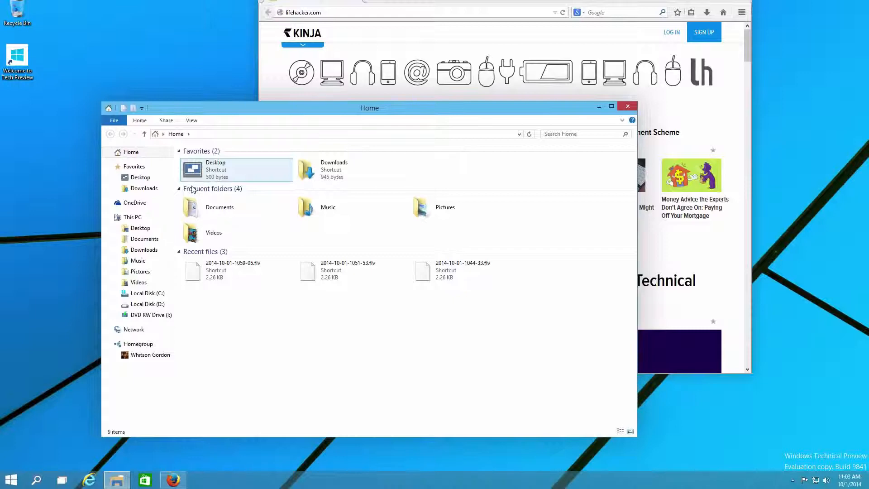
pyautogui.click(146, 218)
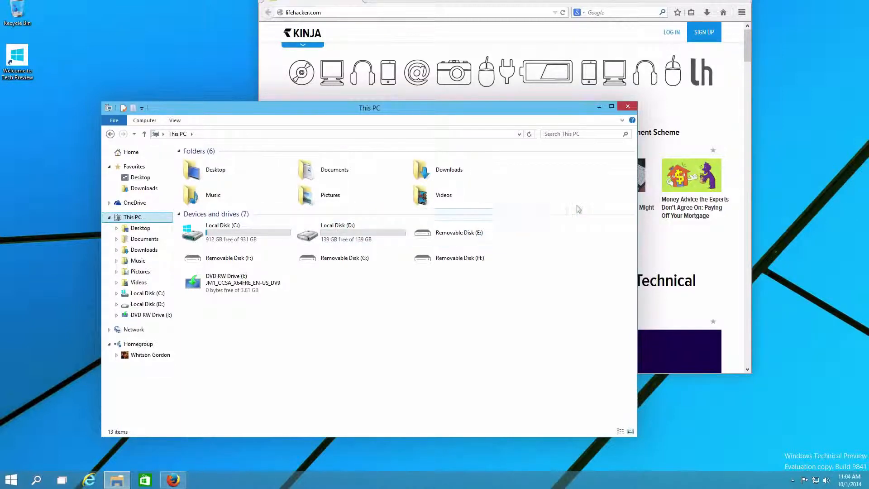
pyautogui.click(622, 120)
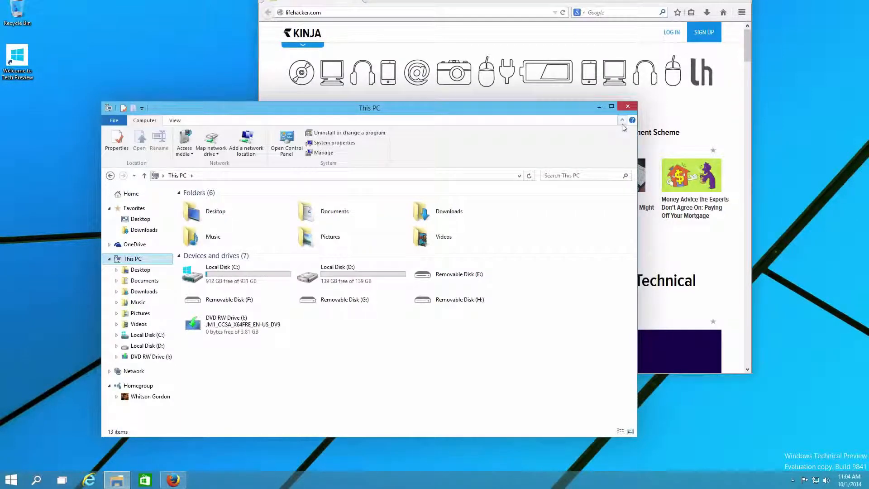
pyautogui.click(623, 121)
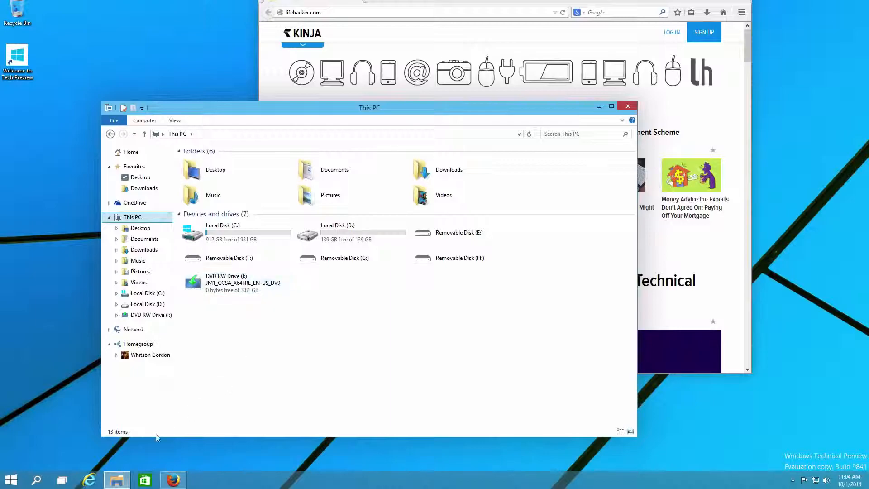
# Open the Store app in a resizable window and snap it to the left half of the screen, with This PC filling the other half.
pyautogui.click(145, 480)
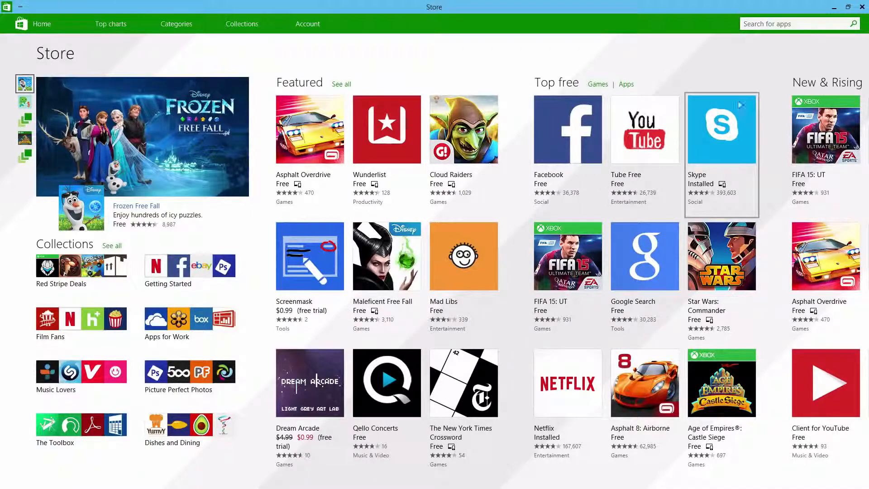
pyautogui.click(848, 7)
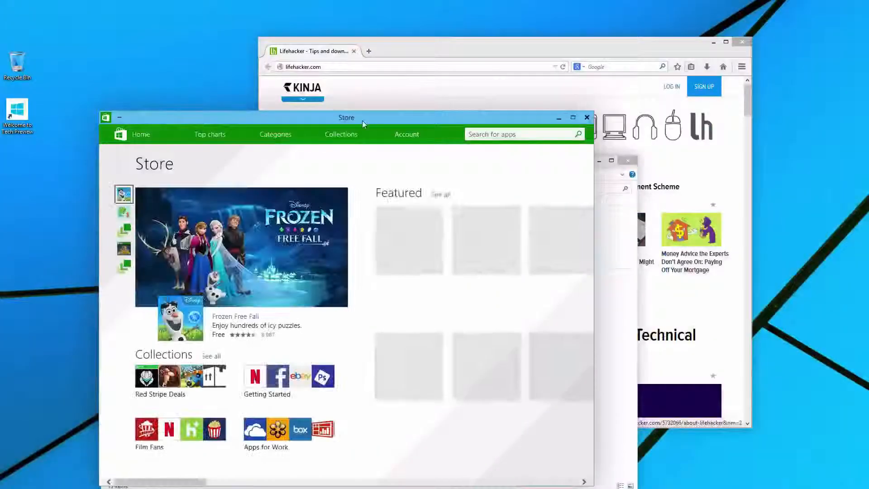
pyautogui.moveTo(362, 120); pyautogui.dragTo(1, 154)
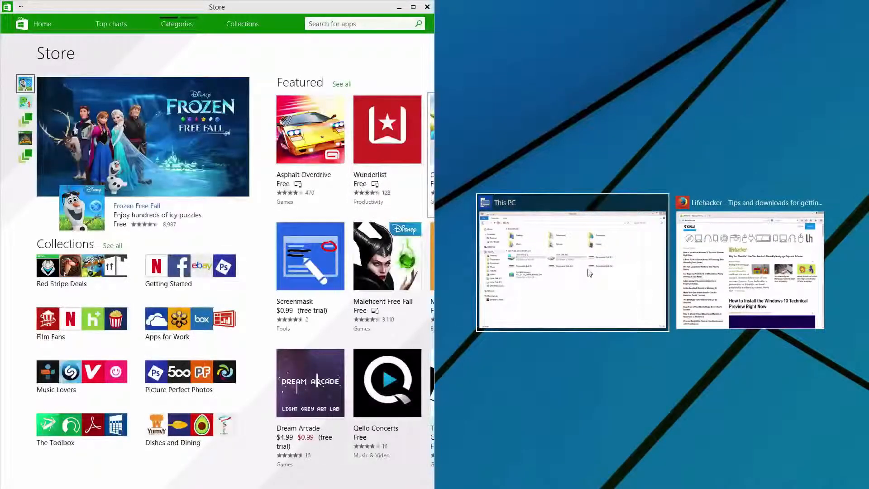
pyautogui.click(590, 272)
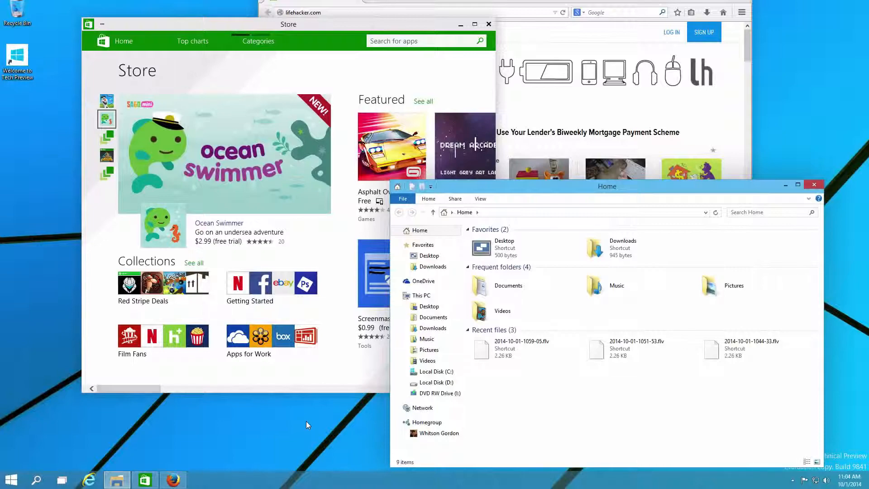
# Use Task View to bring the Store window to the front, and again to return to the File Explorer Home window.
pyautogui.click(65, 482)
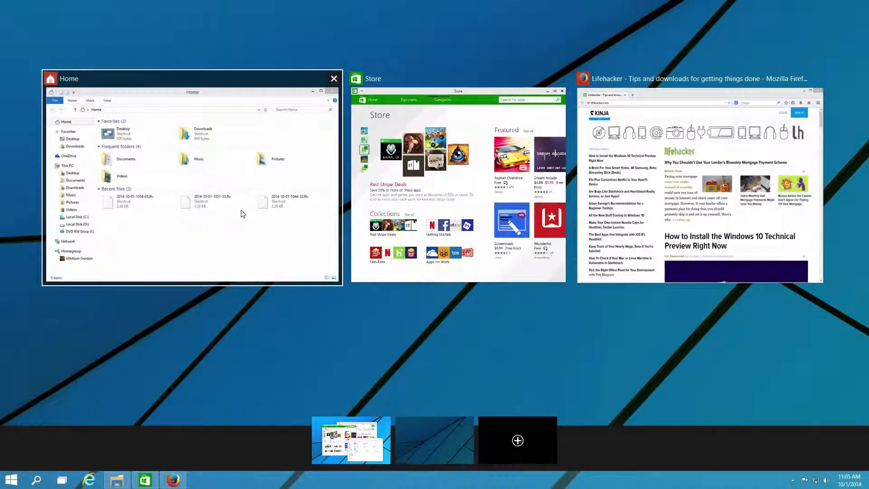
pyautogui.click(398, 204)
pyautogui.click(62, 480)
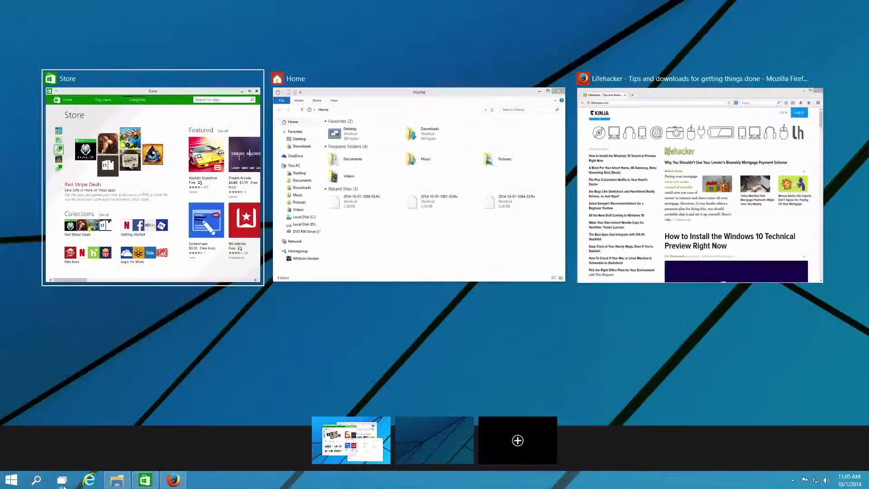
pyautogui.click(440, 232)
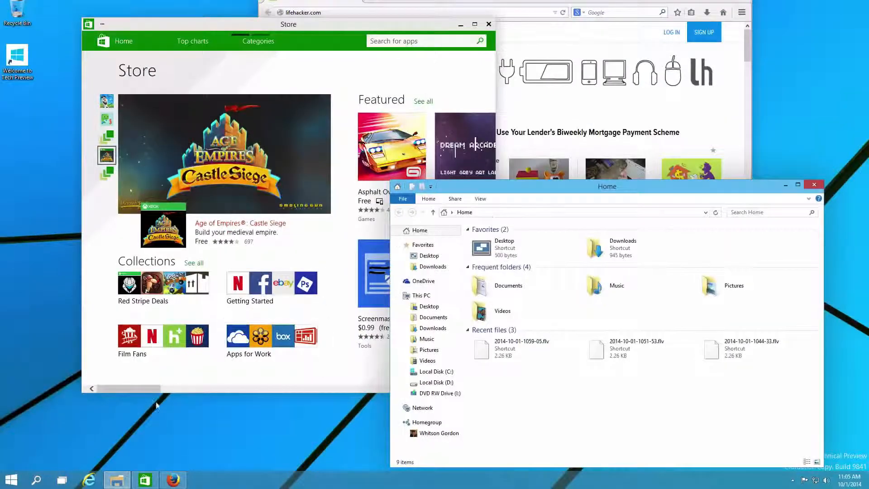
# Preview both virtual desktops in Task View, switch to the empty second desktop, and return to the first one.
pyautogui.click(64, 481)
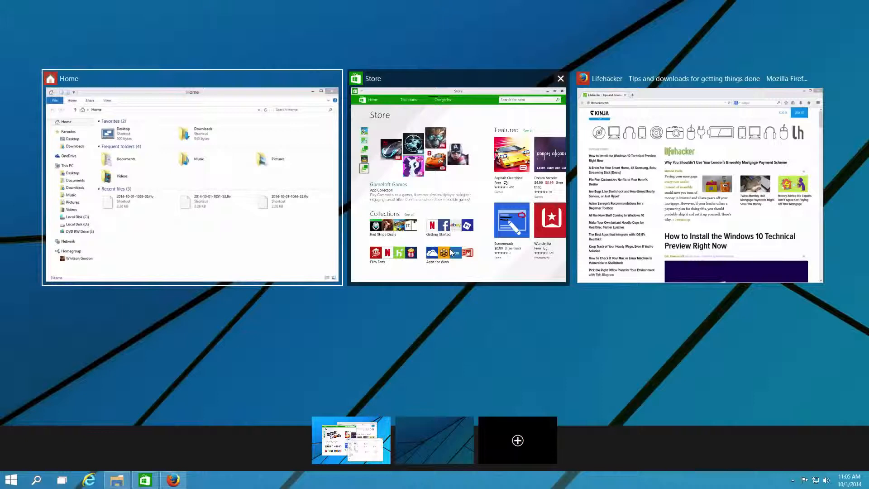
pyautogui.moveTo(431, 438)
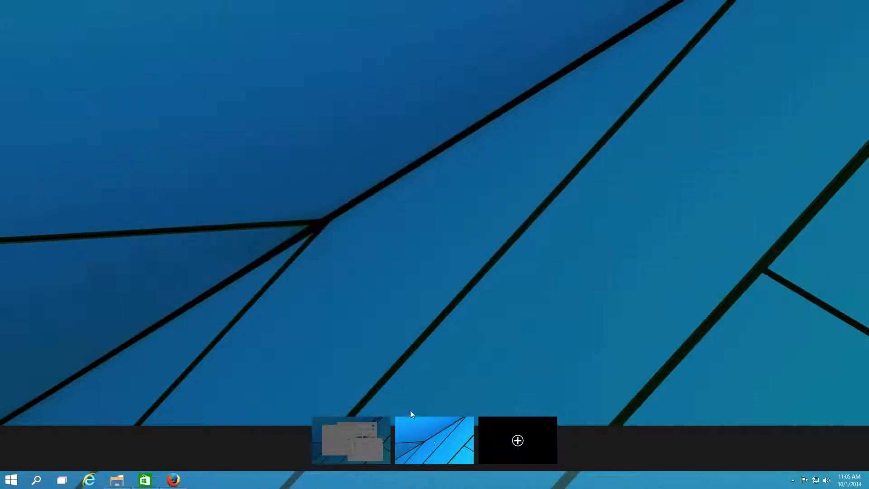
pyautogui.moveTo(369, 438)
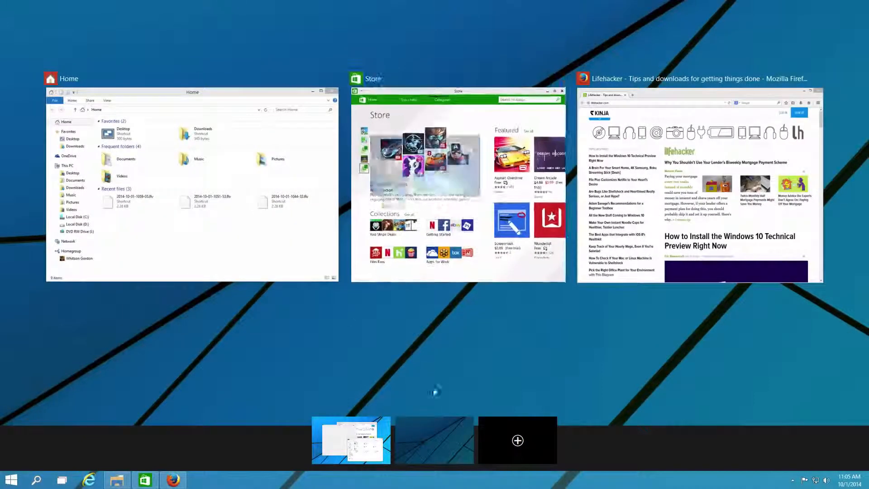
pyautogui.click(427, 439)
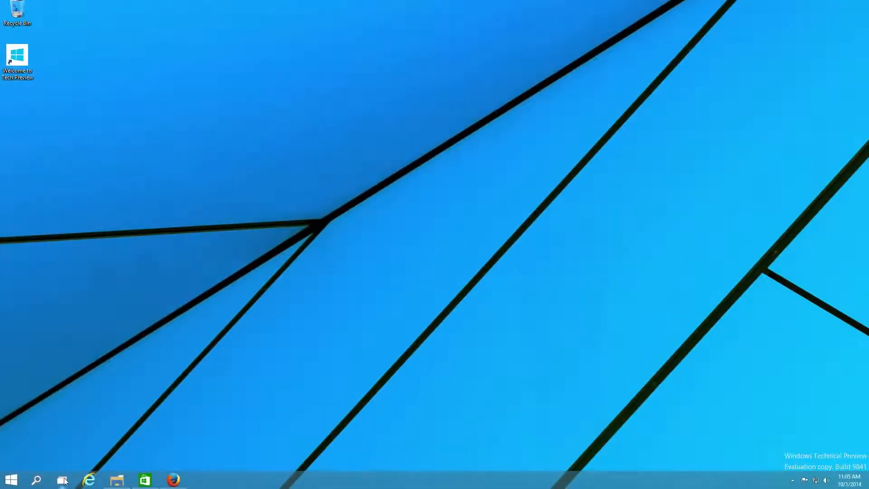
pyautogui.click(64, 481)
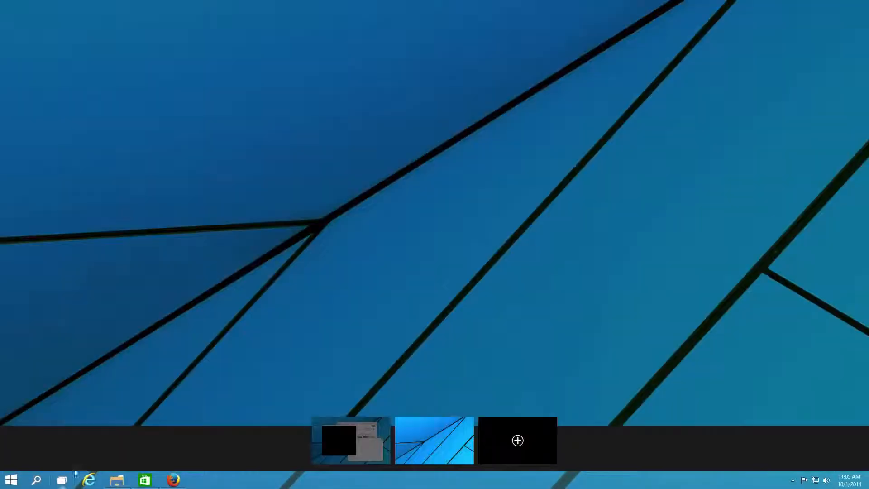
pyautogui.click(314, 439)
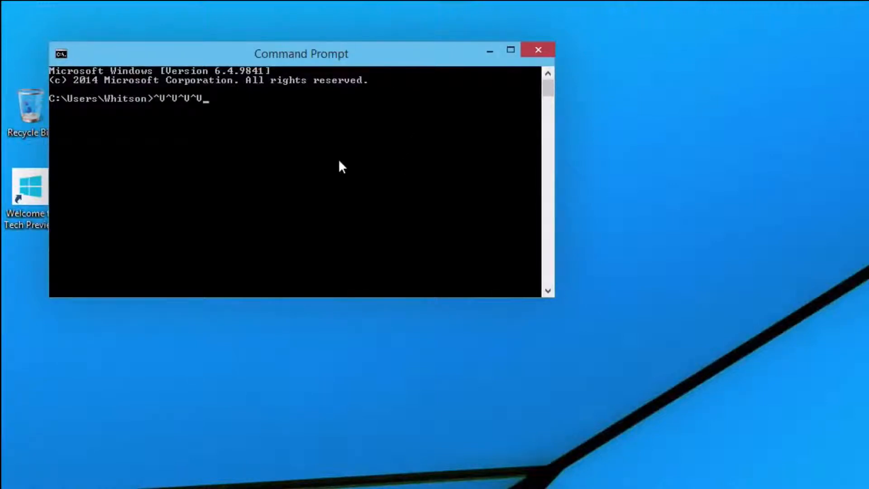
# Clear the stray characters at the Command Prompt and enable experimental console features in its properties.
pyautogui.press('Escape')
pyautogui.rightClick(403, 54)
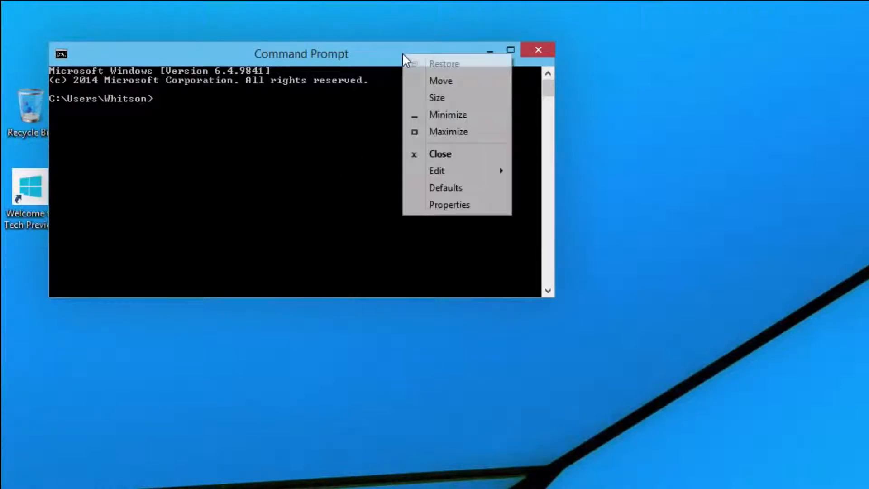
pyautogui.click(464, 206)
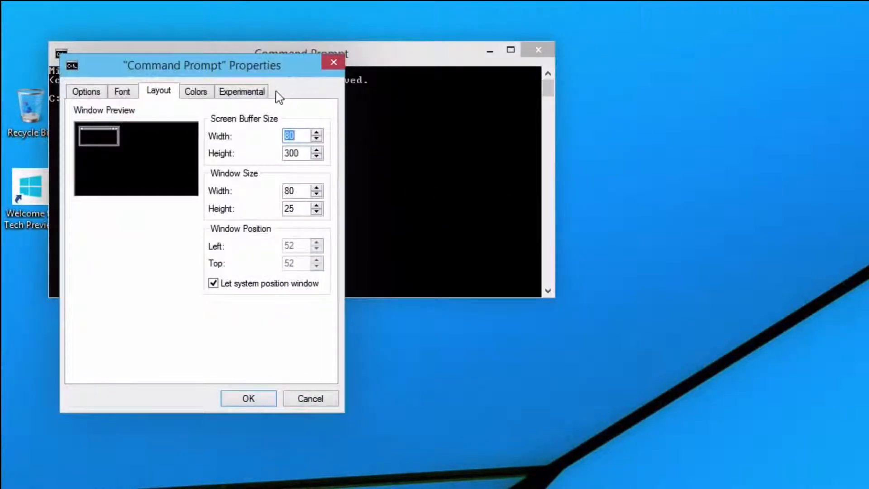
pyautogui.click(257, 94)
pyautogui.click(83, 120)
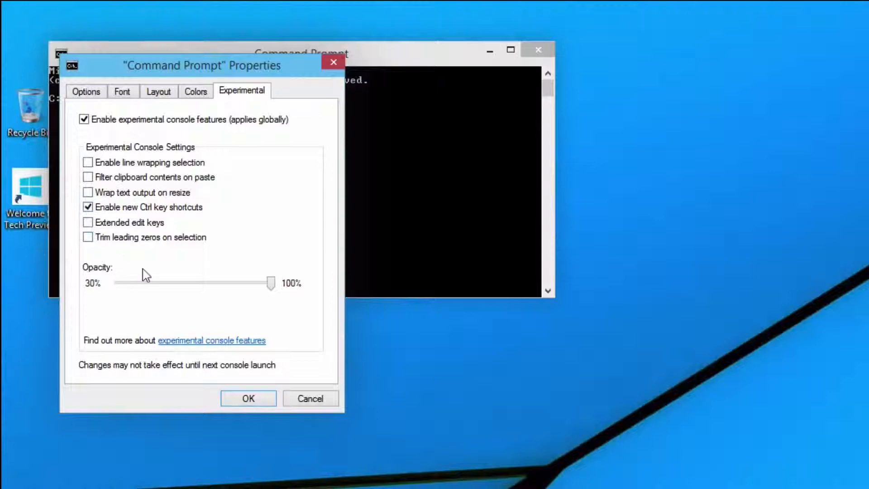
# Lower the console opacity moderately below 100%, apply the properties, and close the Command Prompt window.
pyautogui.moveTo(272, 284); pyautogui.dragTo(250, 288)
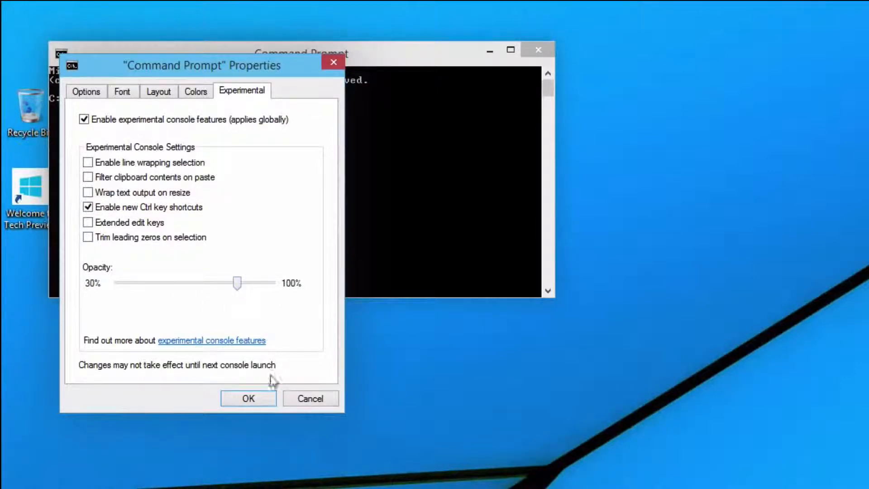
pyautogui.click(257, 399)
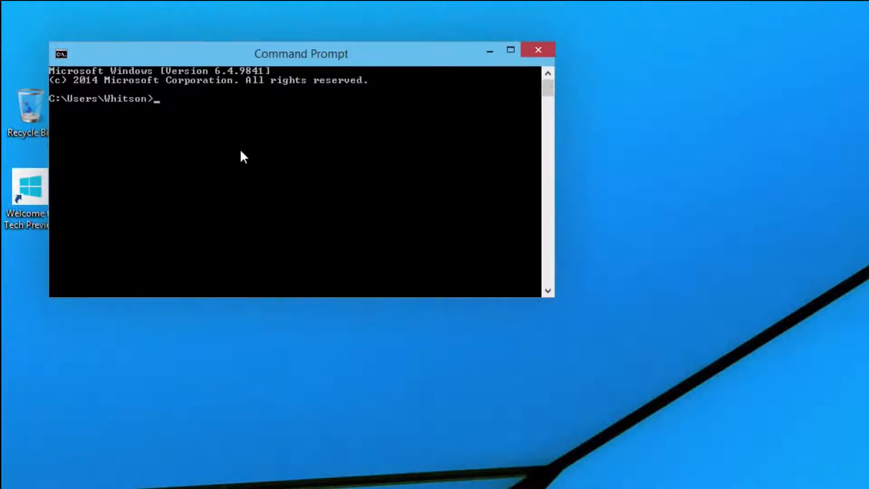
pyautogui.click(535, 50)
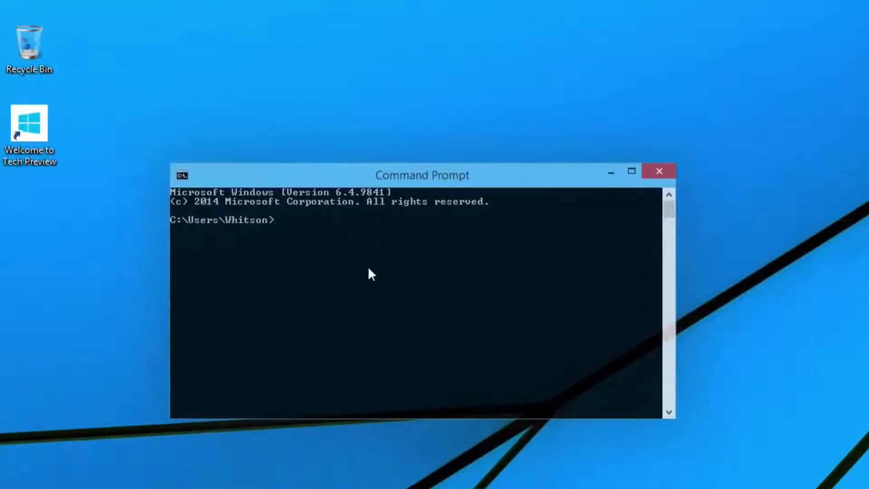
# Paste the path "C:\Program Files (x86)" at the translucent Command Prompt, erase it, and close the window.
pyautogui.write('C:\\Program Files (x86)')
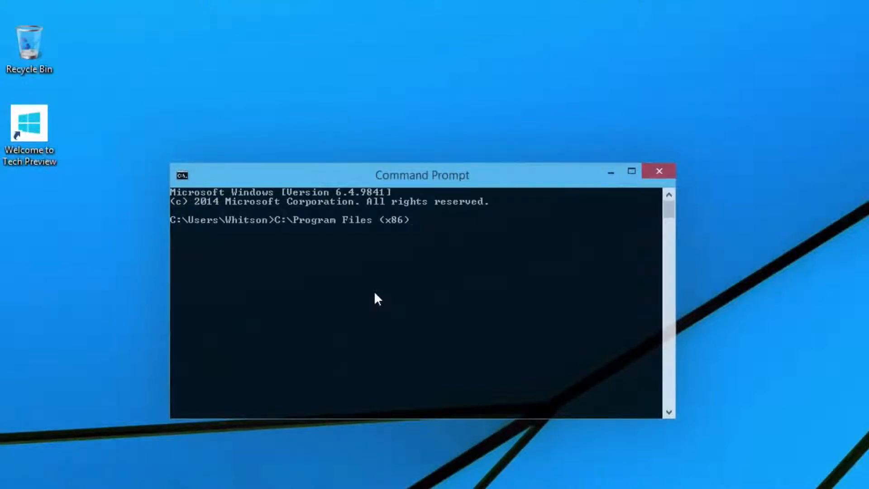
pyautogui.press('BackSpace')
pyautogui.press('BackSpace')
pyautogui.press('BackSpace')
pyautogui.press('BackSpace')
pyautogui.press('BackSpace')
pyautogui.press('BackSpace')
pyautogui.press('BackSpace')
pyautogui.press('BackSpace')
pyautogui.press('BackSpace')
pyautogui.press('BackSpace')
pyautogui.press('BackSpace')
pyautogui.press('BackSpace')
pyautogui.press('BackSpace')
pyautogui.press('BackSpace')
pyautogui.press('BackSpace')
pyautogui.press('BackSpace')
pyautogui.press('BackSpace')
pyautogui.press('BackSpace')
pyautogui.press('BackSpace')
pyautogui.press('BackSpace')
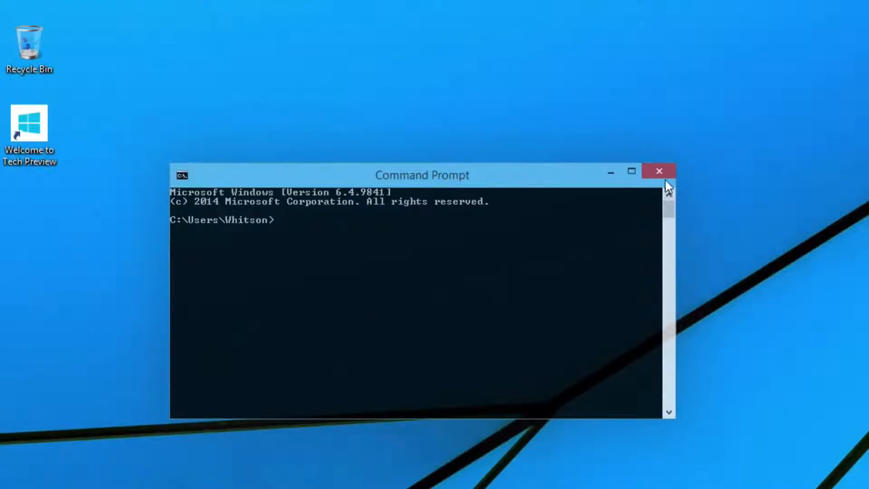
pyautogui.click(661, 173)
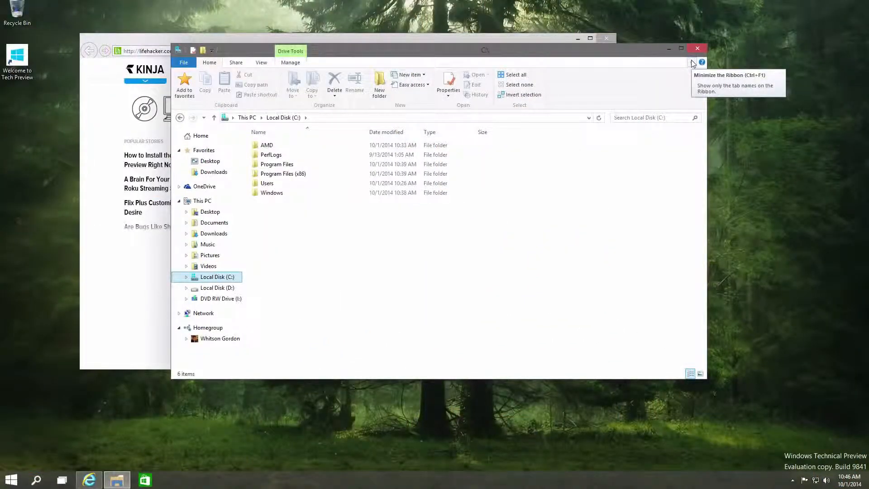
# Minimize the ribbon in the Local Disk (C:) window and move the window away from the browser's upper edge.
pyautogui.click(693, 62)
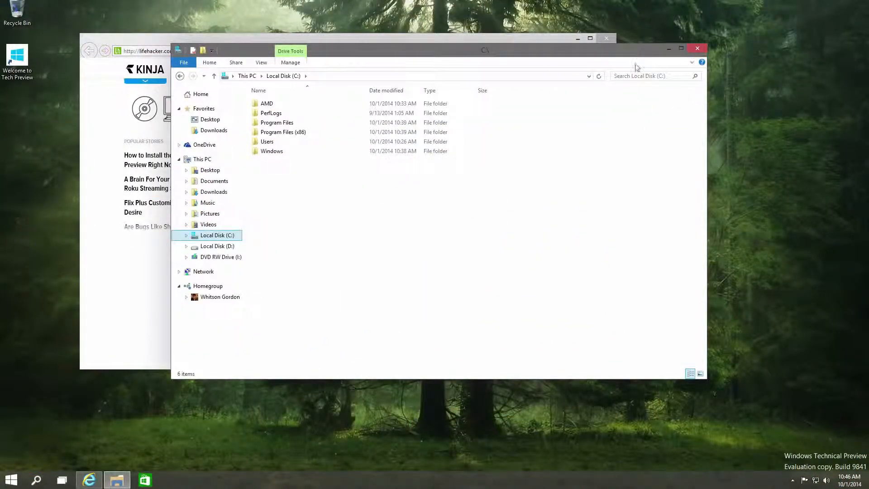
pyautogui.moveTo(598, 56); pyautogui.dragTo(664, 83)
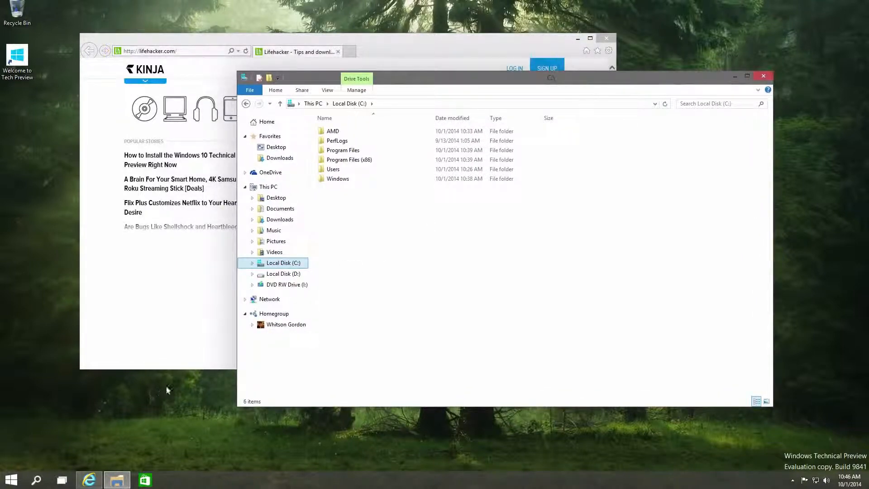
# Try to open the Store app, dismissing the Explorer.EXE error, and close the Store from its taskbar preview.
pyautogui.click(145, 480)
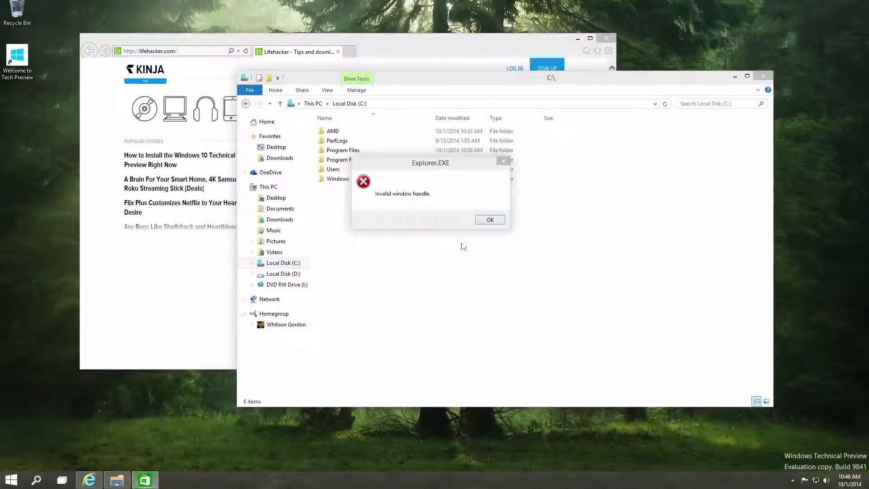
pyautogui.click(489, 222)
pyautogui.click(145, 481)
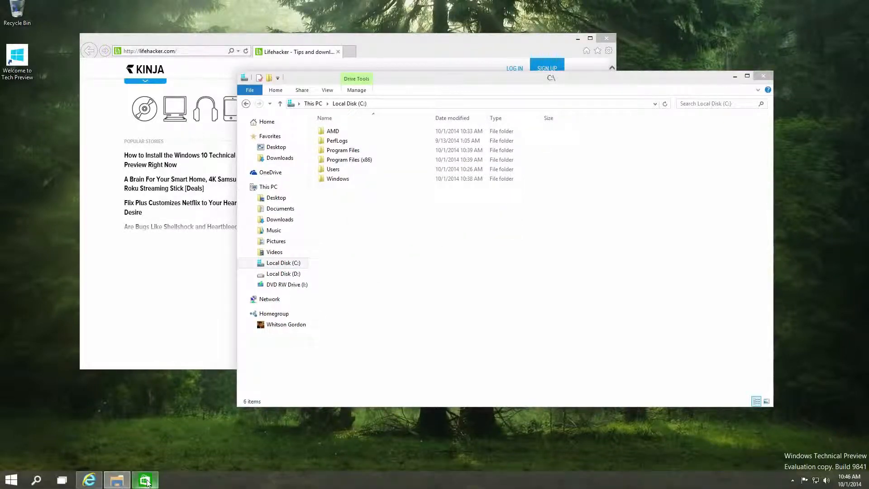
pyautogui.moveTo(147, 483)
pyautogui.moveTo(148, 428)
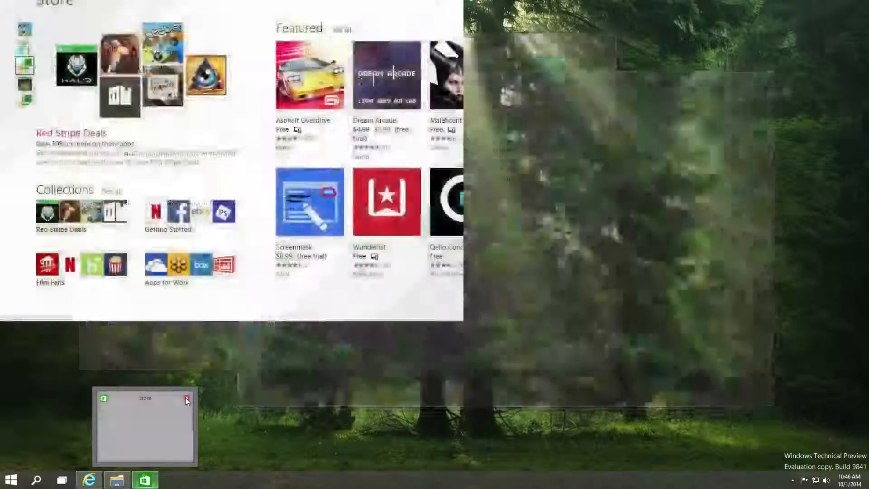
pyautogui.click(186, 399)
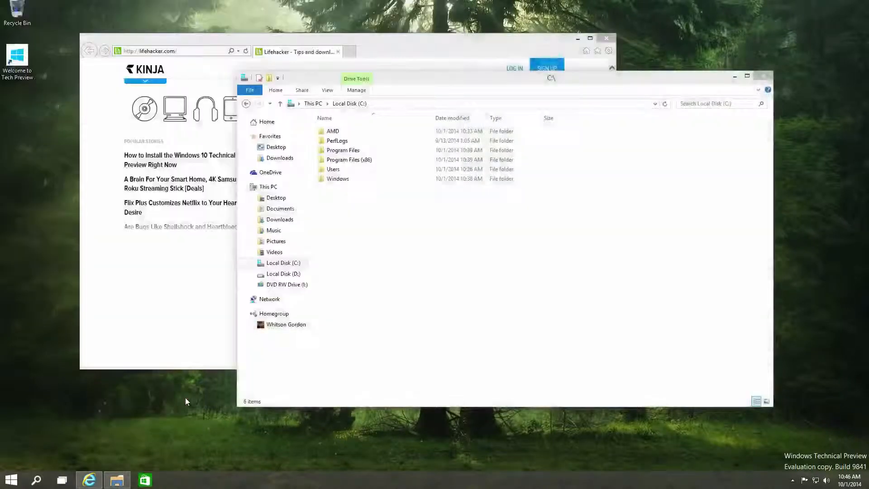
# Try to open PC settings from the Start menu and close its window from the taskbar.
pyautogui.click(10, 481)
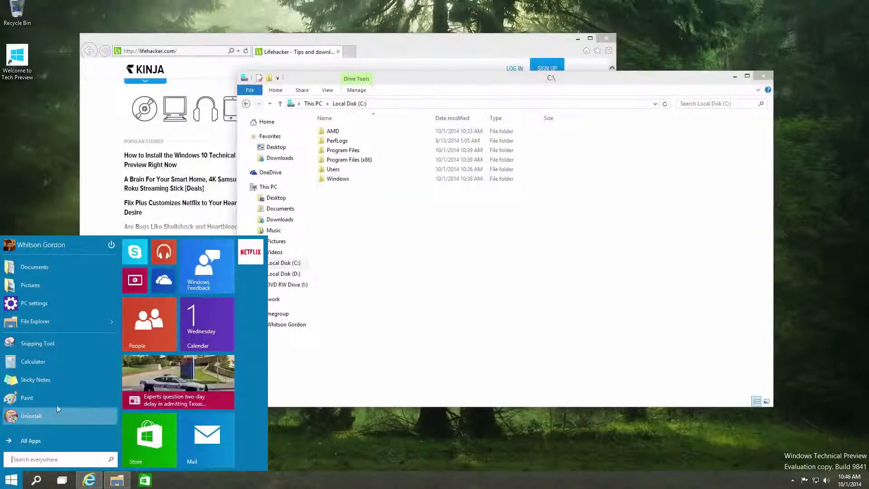
pyautogui.click(37, 305)
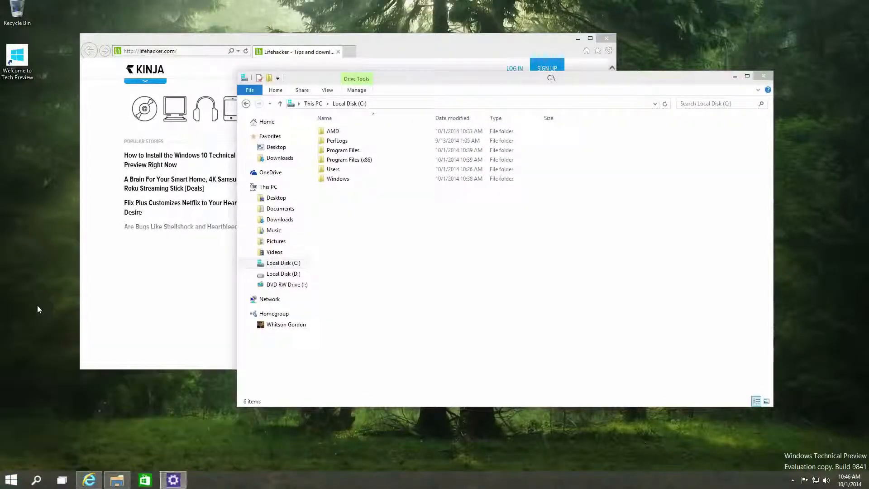
pyautogui.rightClick(180, 482)
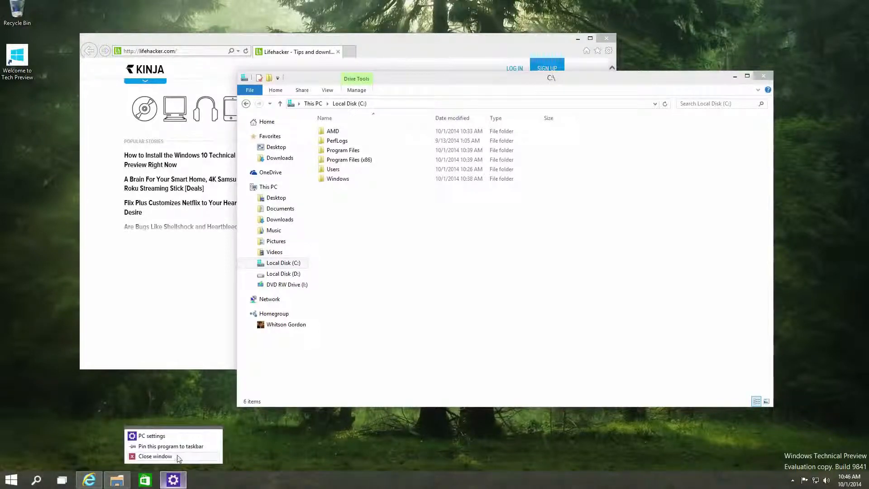
pyautogui.click(175, 462)
# Examine the All Apps list in the Start menu, and close the menu.
pyautogui.click(23, 482)
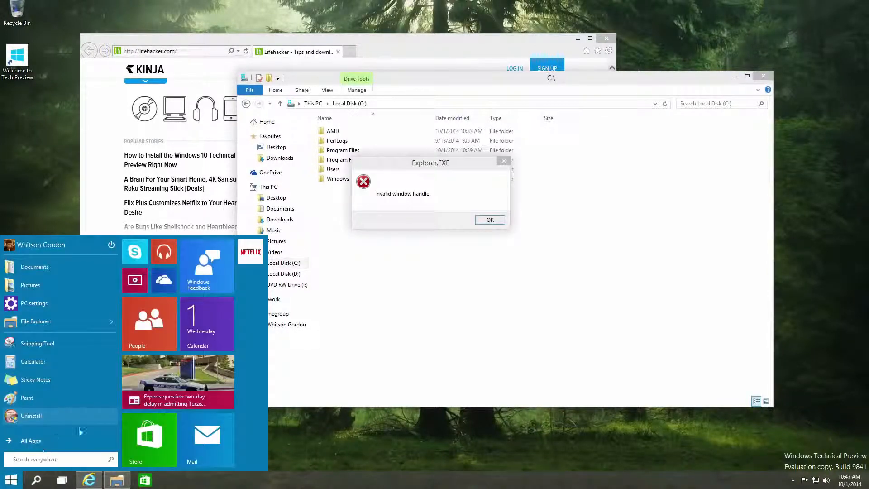
pyautogui.click(49, 442)
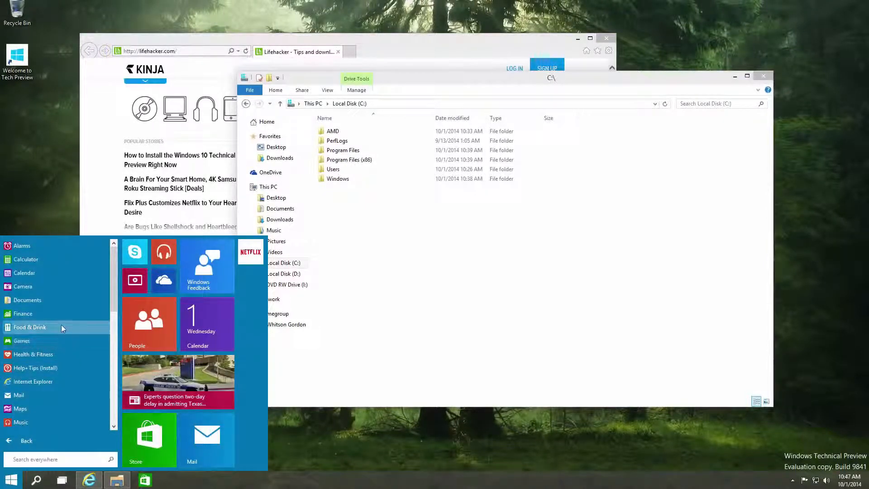
pyautogui.moveTo(61, 326); pyautogui.dragTo(113, 306)
pyautogui.press('super')
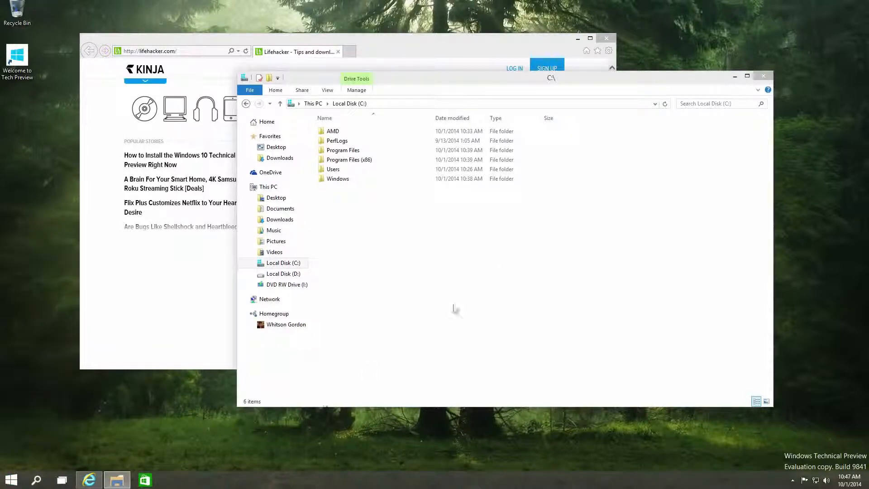
# Close the Local Disk (C:) window and the Internet Explorer window showing Lifehacker.
pyautogui.click(764, 75)
pyautogui.click(607, 38)
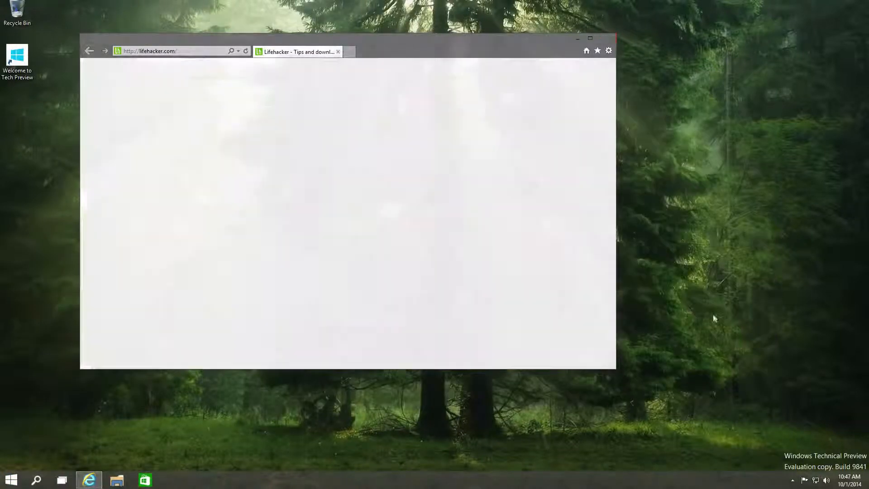